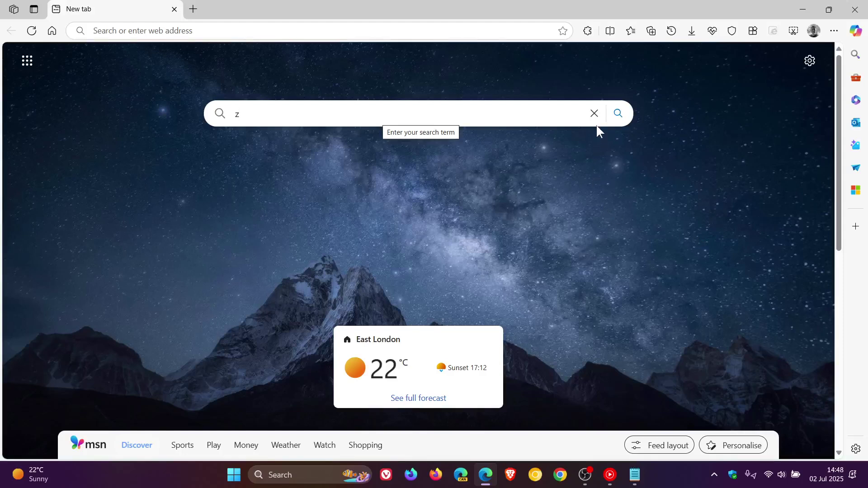
Step: Clear the stray letter from the new tab search box and restore Edge down from maximised
left_click(595, 115)
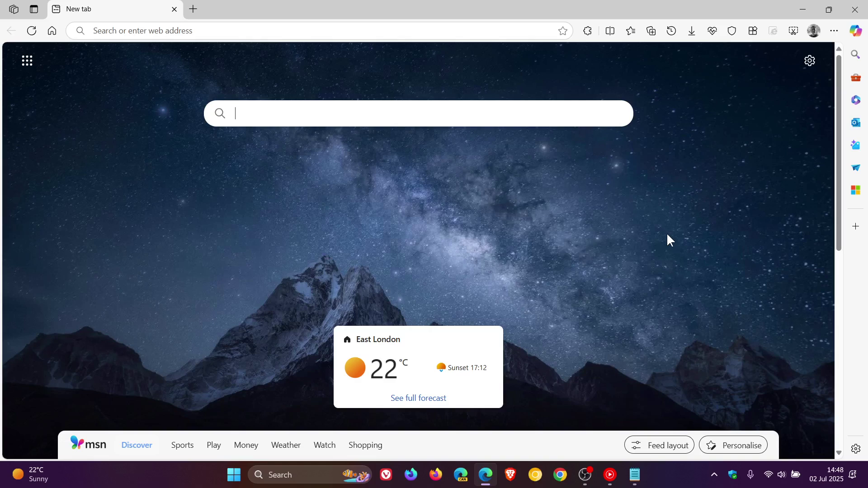
left_click(830, 9)
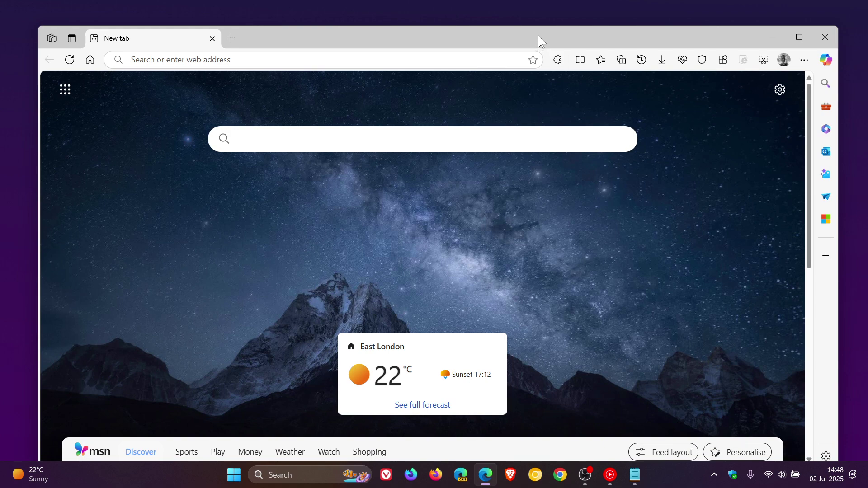
Step: Nudge the Edge window slightly lower and bring forward the Notepad note holding the Mica flag
mouse_move(538, 35)
left_mouse_down()
mouse_move(578, 277)
mouse_move(536, 342)
mouse_move(365, 304)
mouse_move(571, 243)
mouse_move(544, 128)
mouse_move(441, 96)
mouse_move(539, 124)
mouse_move(566, 289)
mouse_move(498, 221)
mouse_move(564, 89)
mouse_move(536, 42)
left_mouse_up()
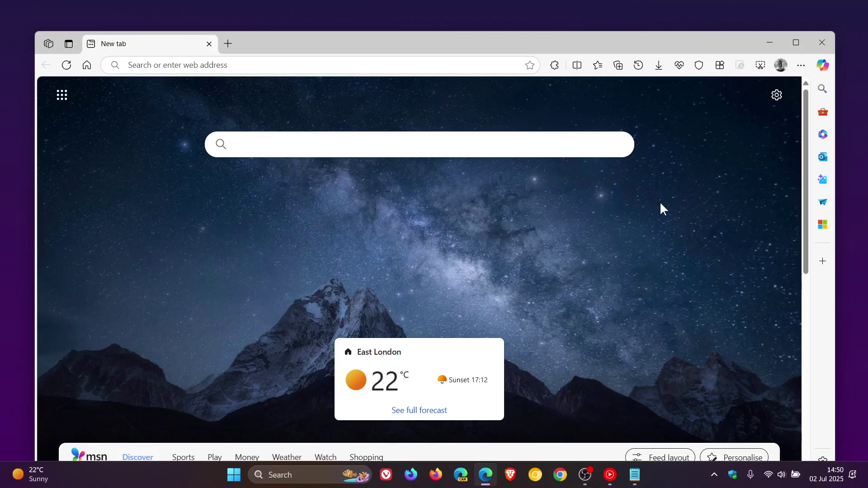
left_click(633, 483)
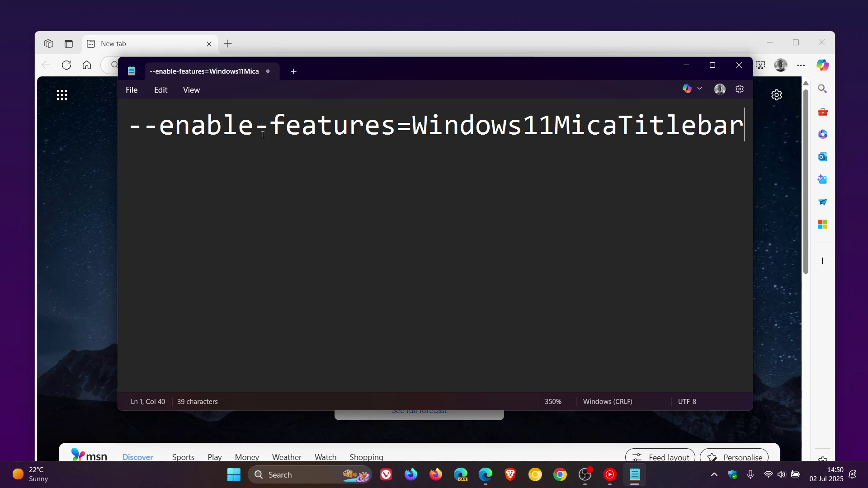
Step: Copy the --enable-features=Windows11MicaTitlebar line from Notepad, then minimise the note
left_click_drag(128, 127, 744, 124)
right_click(530, 126)
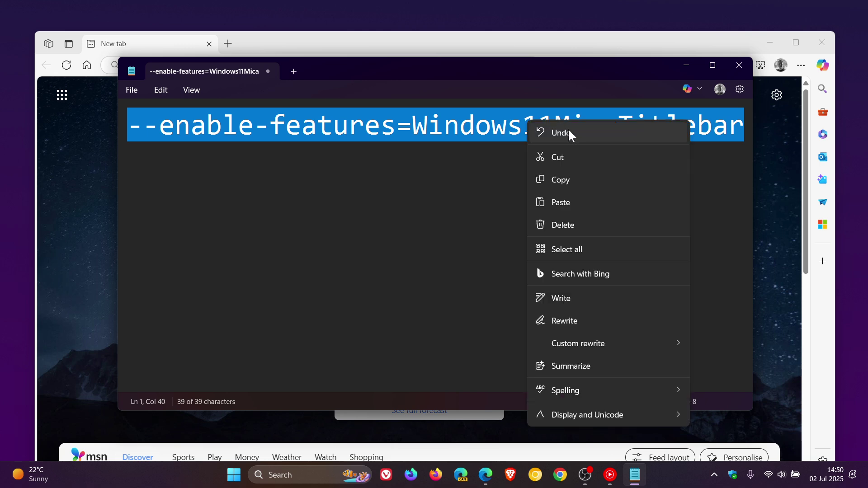
left_click(564, 179)
left_click(687, 65)
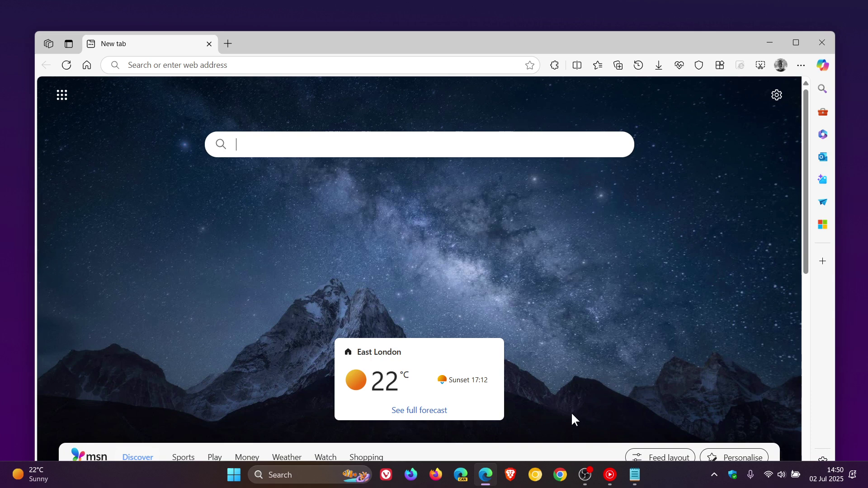
Step: Open Properties for the Microsoft Edge (2) shortcut from the taskbar jump list and centre the dialog
right_click(488, 483)
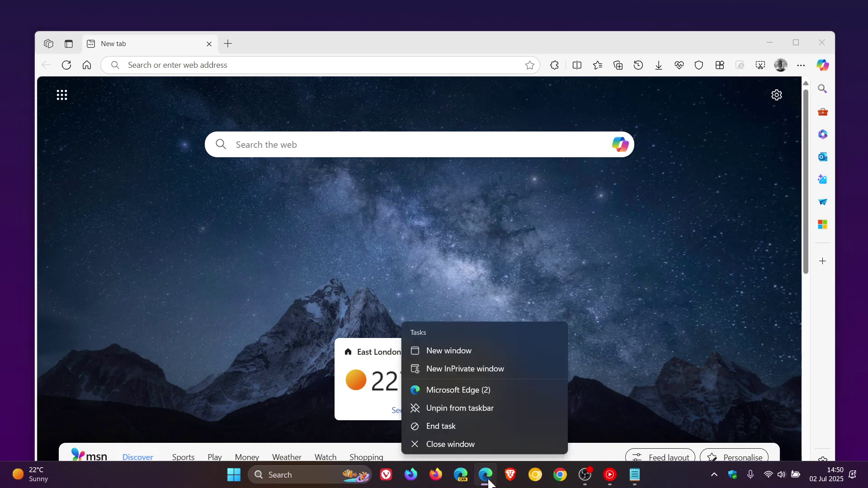
right_click(486, 387)
left_click(535, 378)
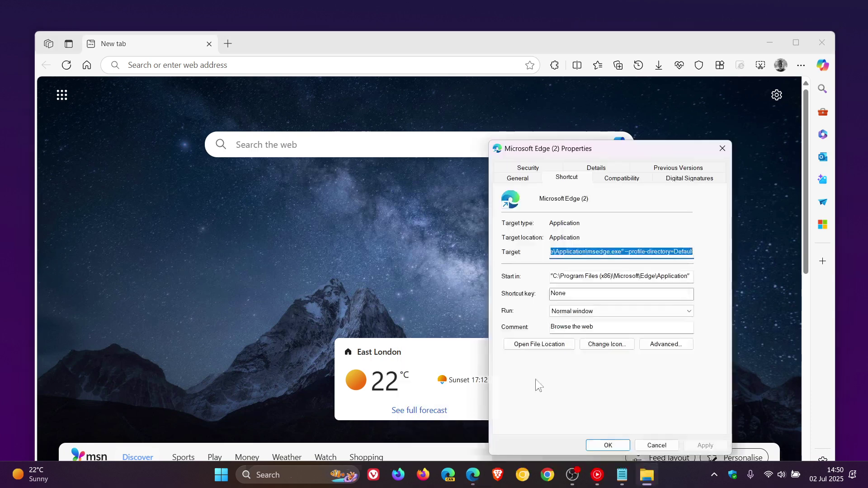
left_click_drag(648, 154, 496, 102)
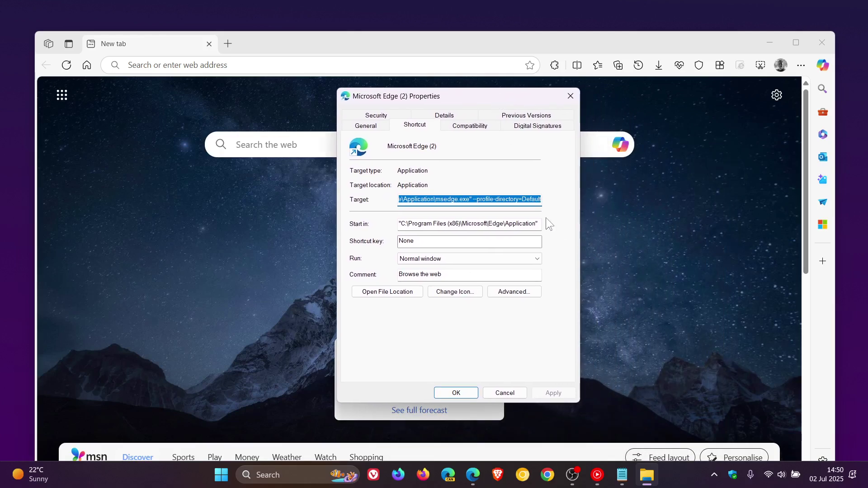
Step: Paste --enable-features=Windows11MicaTitlebar onto the end of the Target and save the shortcut
key("End")
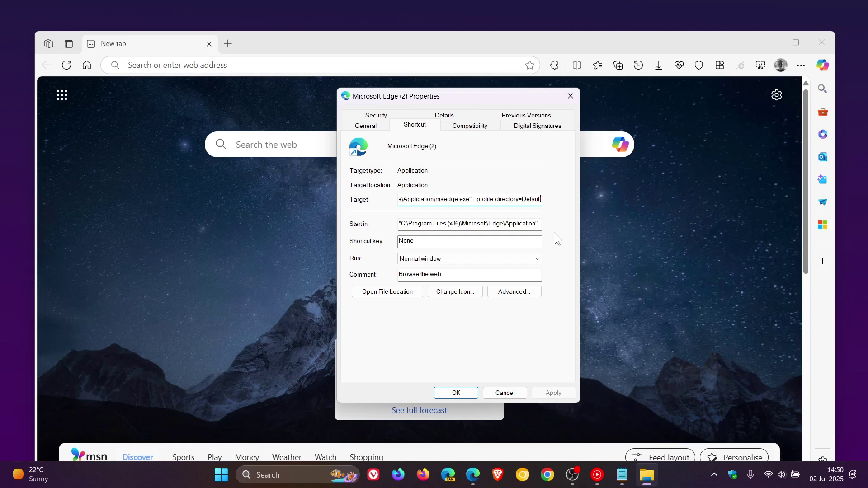
right_click(540, 199)
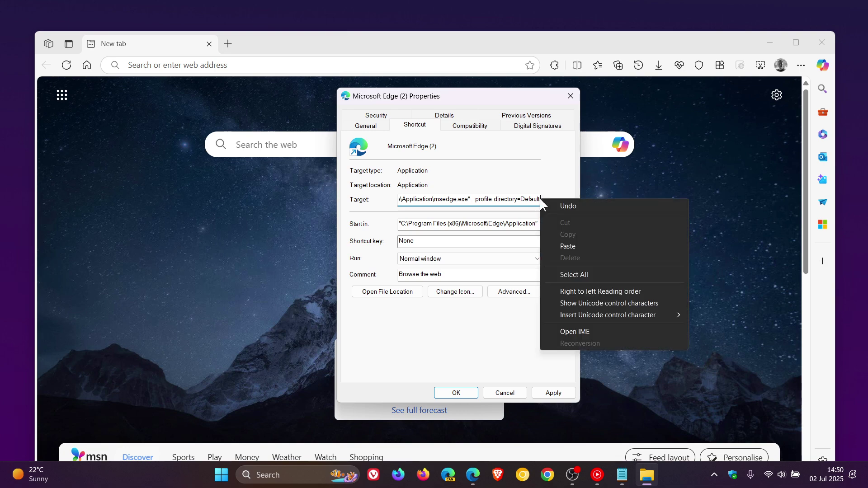
left_click(591, 248)
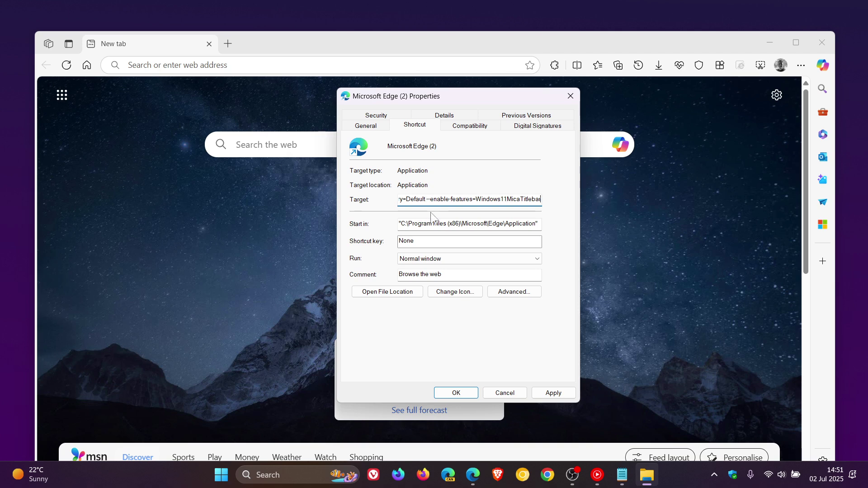
left_click(561, 395)
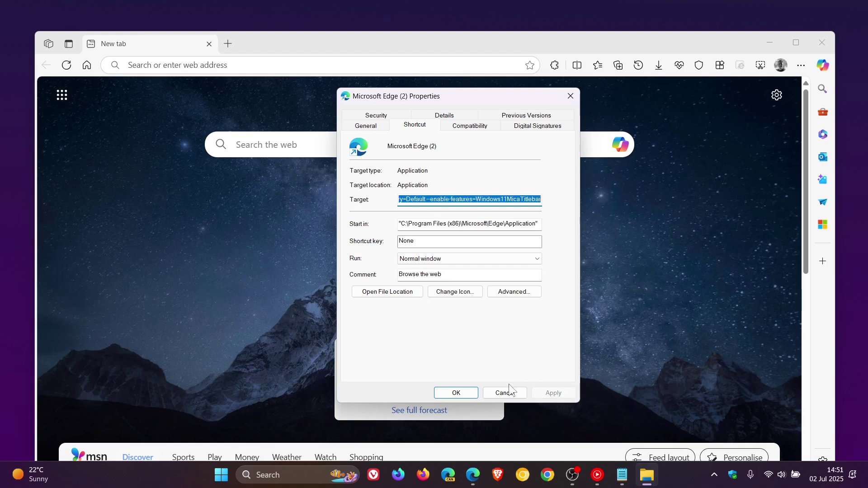
left_click(454, 392)
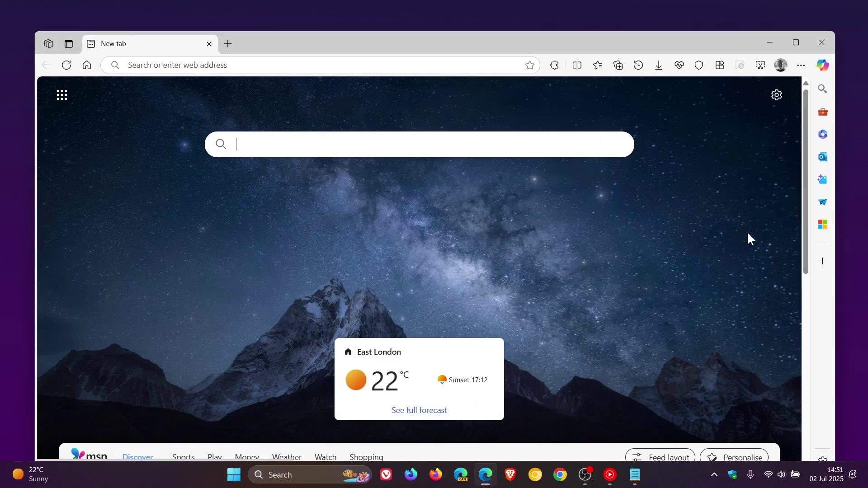
Step: Close Edge so the Mica flag takes effect, then reposition the reopened window near the screen's top
left_click(821, 43)
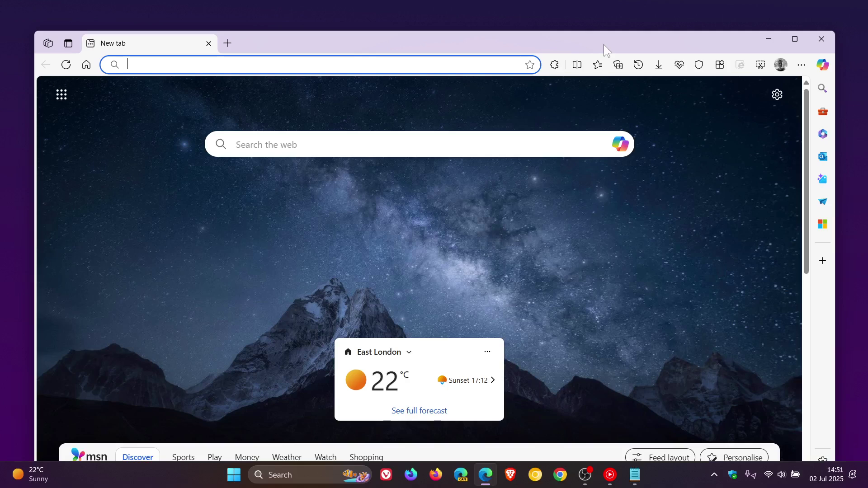
mouse_move(603, 44)
left_mouse_down()
mouse_move(621, 248)
mouse_move(650, 298)
mouse_move(628, 351)
mouse_move(572, 377)
mouse_move(412, 393)
mouse_move(271, 361)
mouse_move(212, 308)
mouse_move(237, 274)
mouse_move(463, 290)
mouse_move(637, 268)
mouse_move(649, 160)
mouse_move(600, 99)
mouse_move(605, 30)
mouse_move(630, 401)
mouse_move(534, 437)
mouse_move(380, 357)
mouse_move(528, 277)
mouse_move(659, 152)
mouse_move(593, 59)
mouse_move(605, 57)
mouse_move(601, 51)
left_mouse_up()
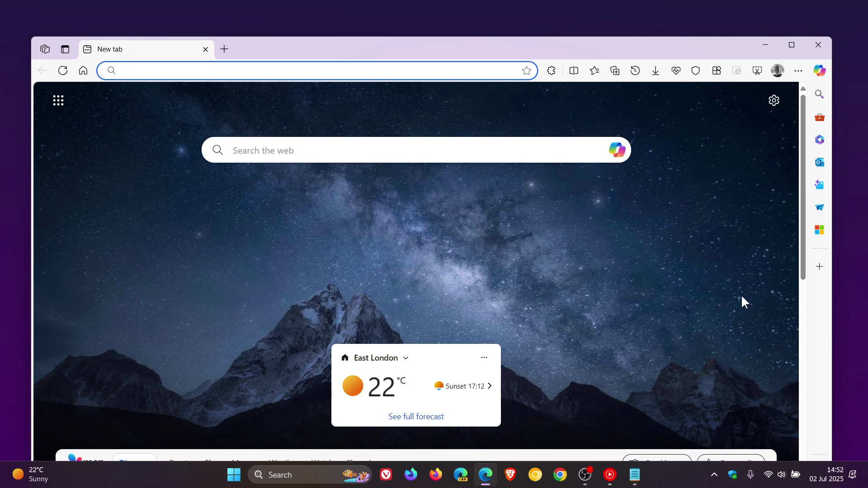
mouse_move(833, 479)
left_click_drag(633, 48, 624, 227)
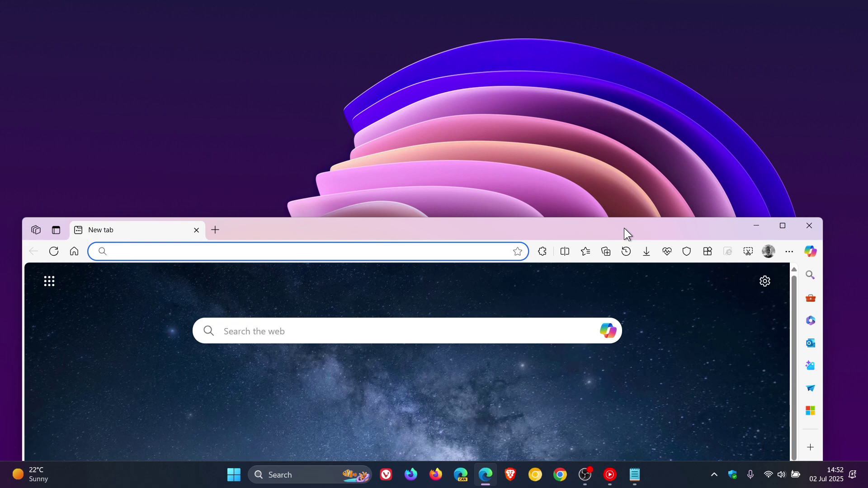
left_click_drag(624, 228, 627, 44)
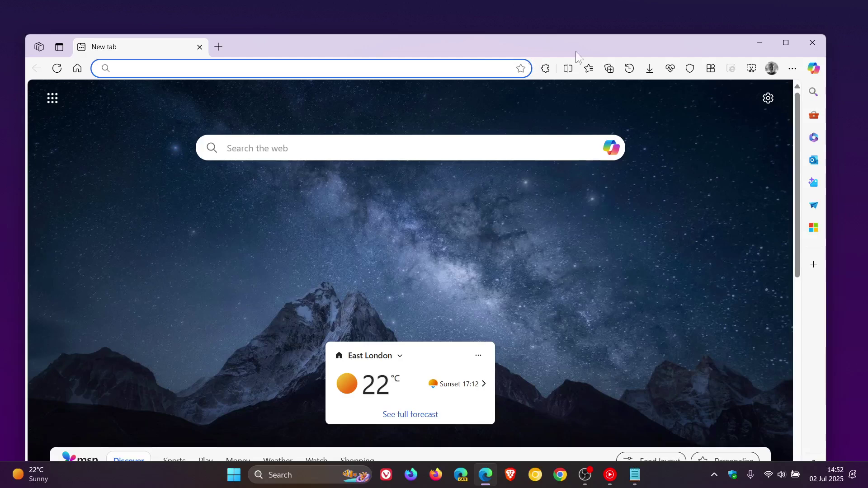
Step: Maximise Edge, check that Startup boost is off in System settings, and go back Home
left_click(785, 42)
left_click(813, 36)
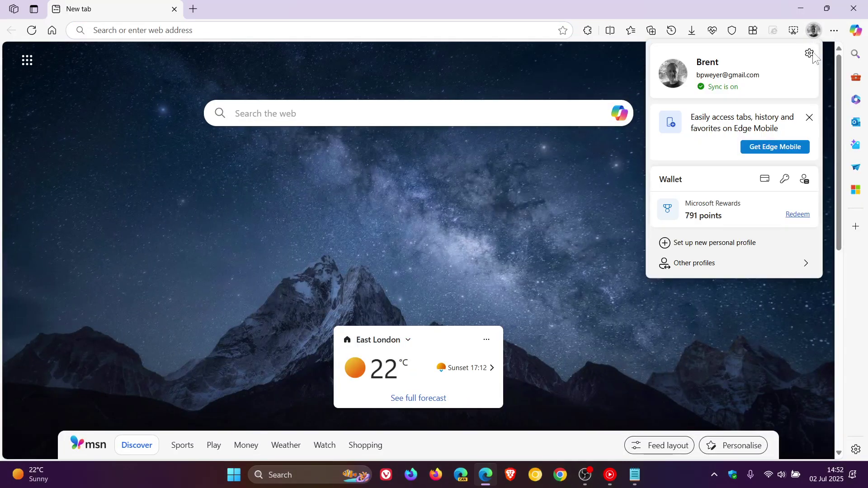
left_click(812, 55)
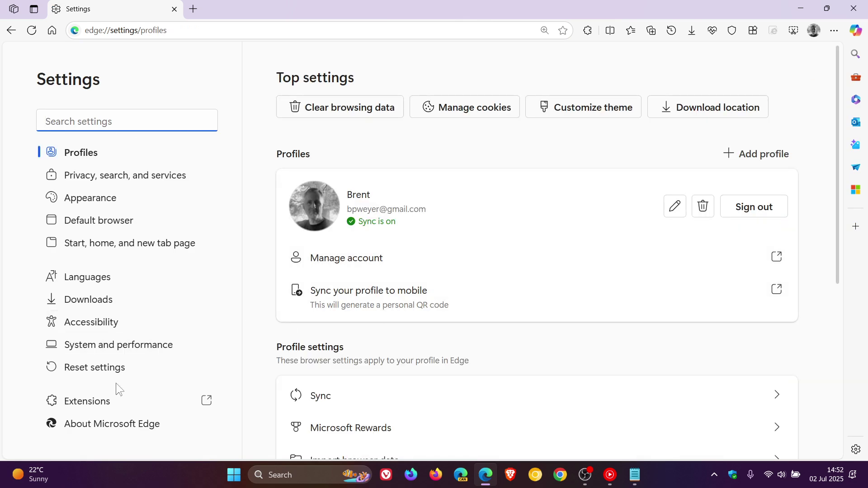
left_click(125, 346)
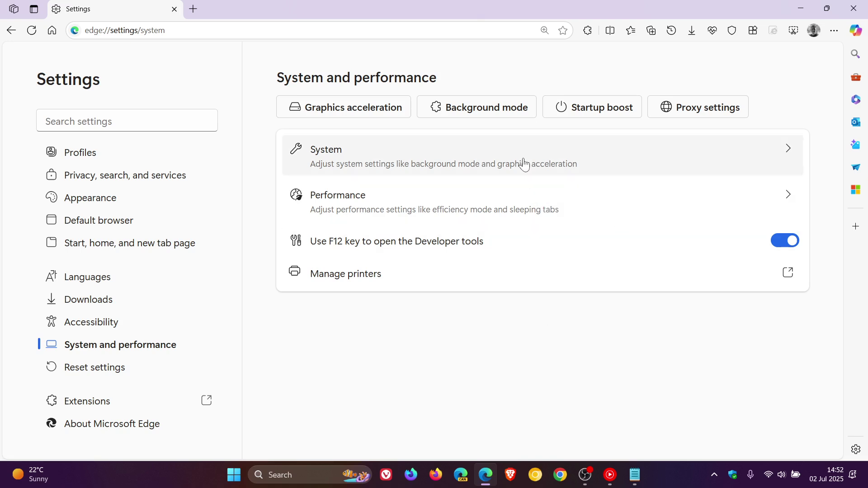
left_click(523, 162)
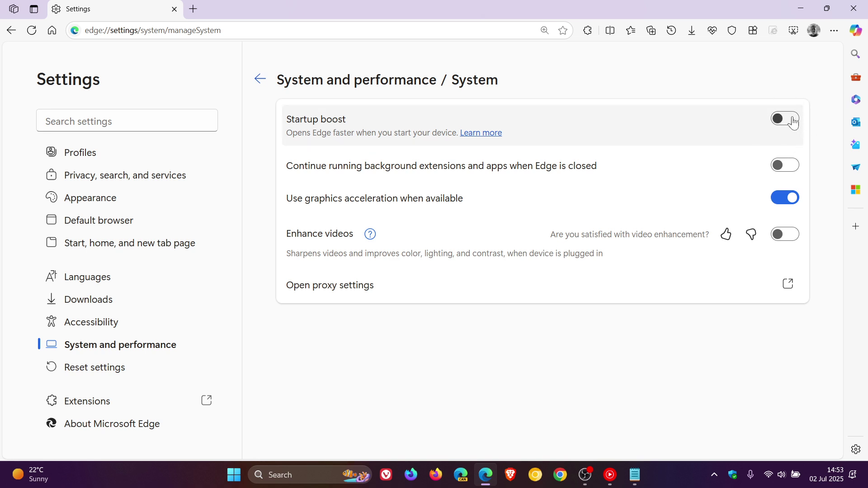
left_click(51, 30)
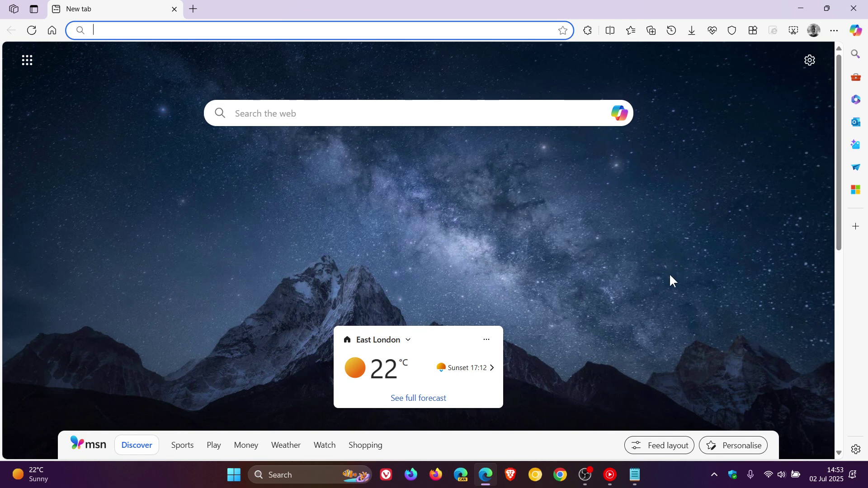
Step: Open Properties for the Microsoft Edge (2) shortcut from the taskbar jump list
right_click(486, 483)
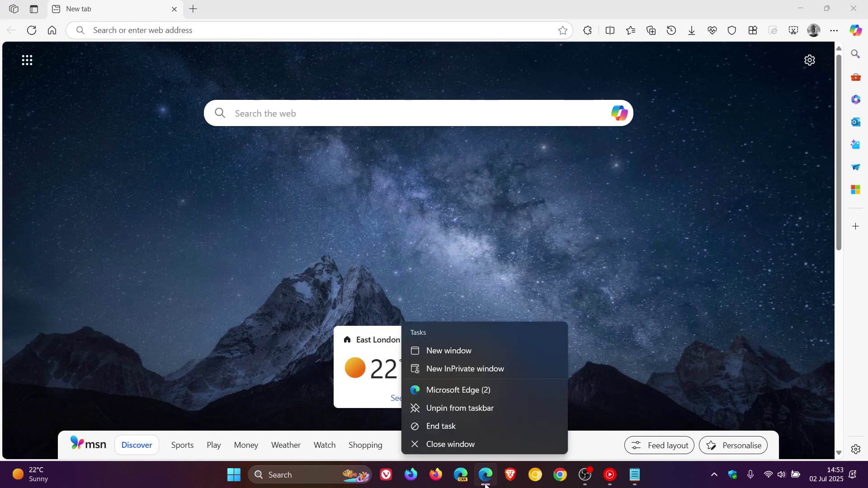
right_click(487, 386)
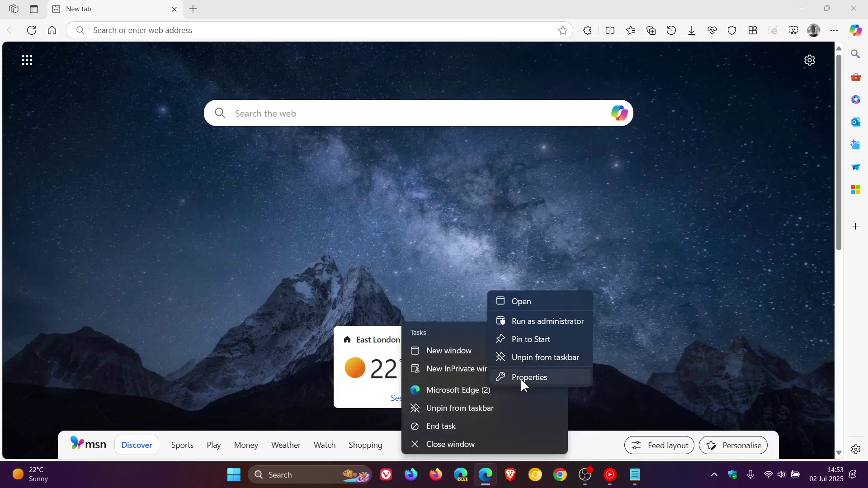
left_click(522, 380)
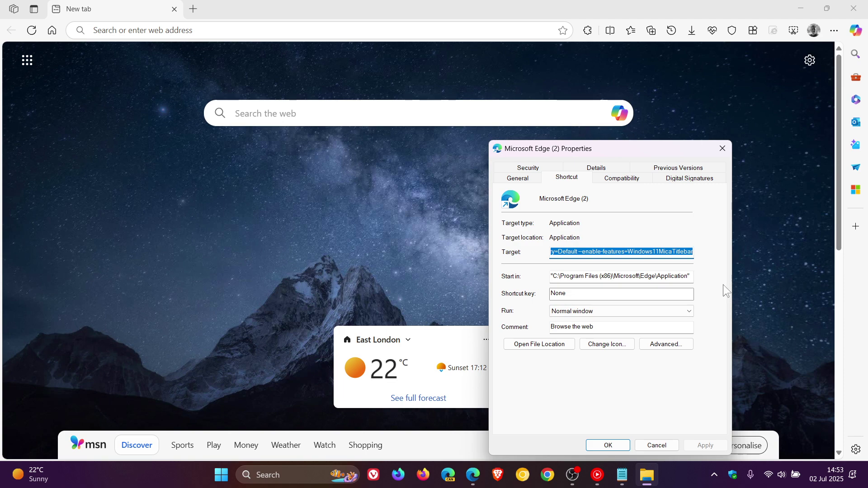
Step: Delete the Mica flag so Target ends at --profile-directory=Default, then apply and close
left_click(693, 253)
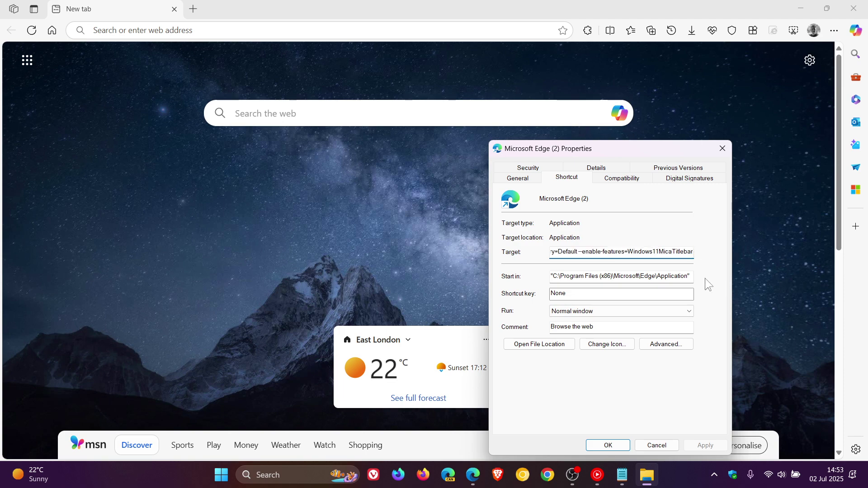
key("BackSpace")
key("BackSpace")
key("BackSpace")
key("BackSpace")
key("BackSpace")
key("BackSpace")
key("BackSpace")
key("BackSpace")
key("BackSpace")
key("BackSpace")
key("BackSpace")
key("BackSpace")
key("BackSpace")
key("BackSpace")
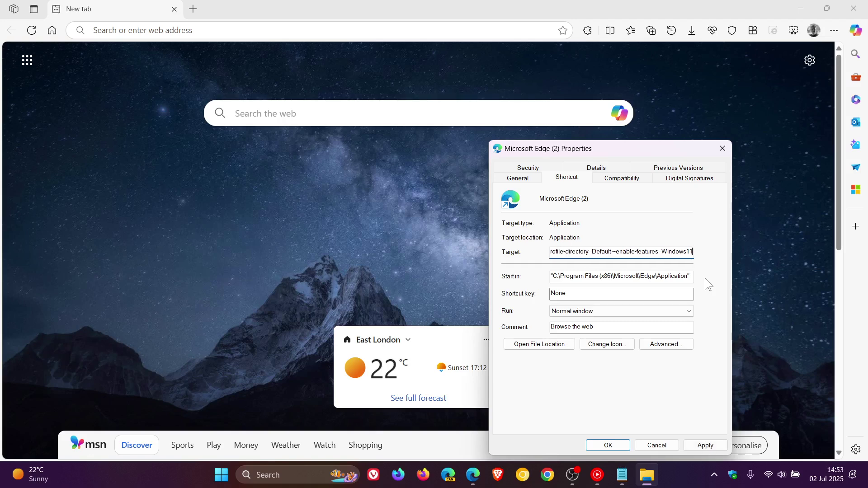
key("BackSpace")
key("BackSpace")
key("BackSpace")
key("BackSpace")
key("BackSpace")
key("BackSpace")
key("BackSpace")
key("BackSpace")
key("BackSpace")
key("BackSpace")
key("BackSpace")
key("BackSpace")
key("BackSpace")
key("BackSpace")
key("BackSpace")
key("BackSpace")
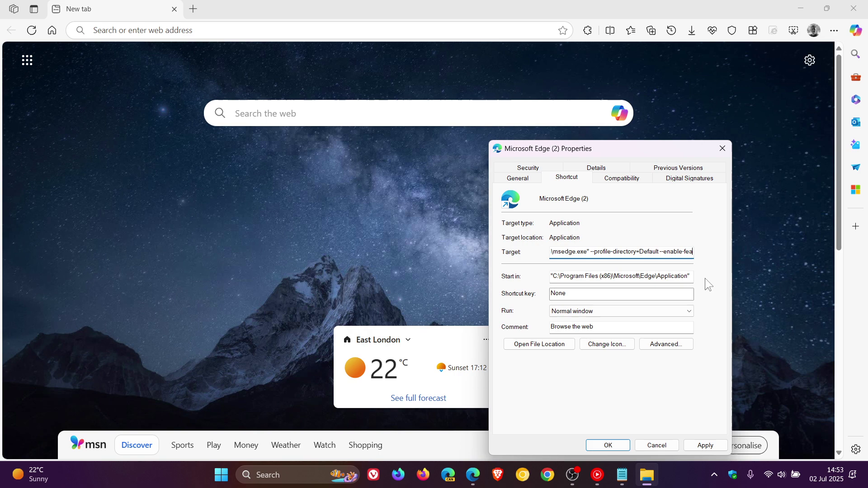
key("BackSpace")
key("BackSpace")
key("BackSpace")
key("BackSpace")
key("BackSpace")
key("BackSpace")
key("BackSpace")
key("BackSpace")
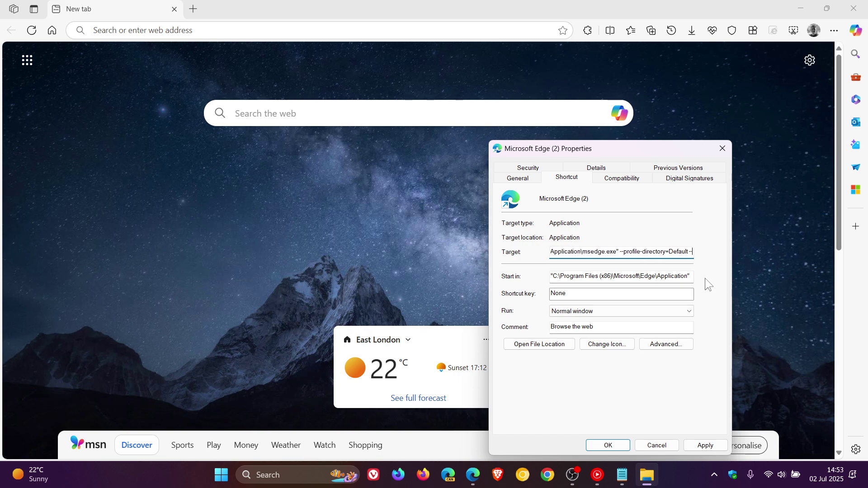
key("BackSpace")
key("BackSpace")
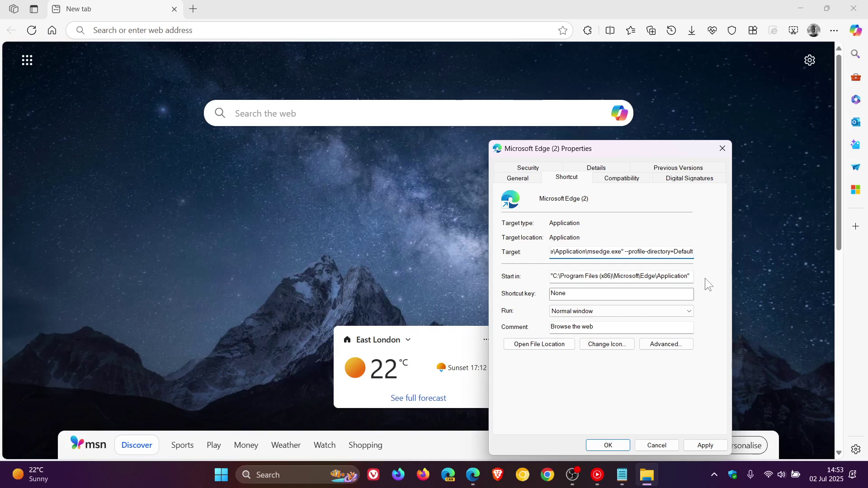
left_click(706, 445)
left_click(611, 445)
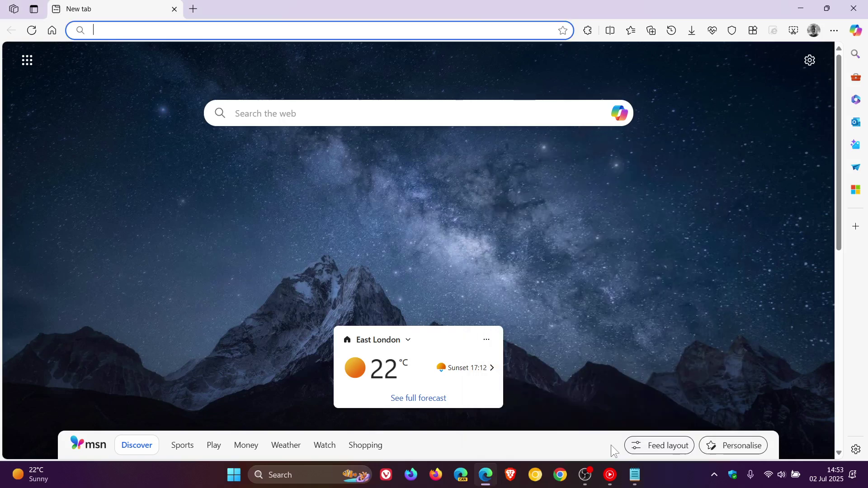
Step: Close and relaunch Edge, briefly restore and shift the window, then maximise it again
left_click(853, 8)
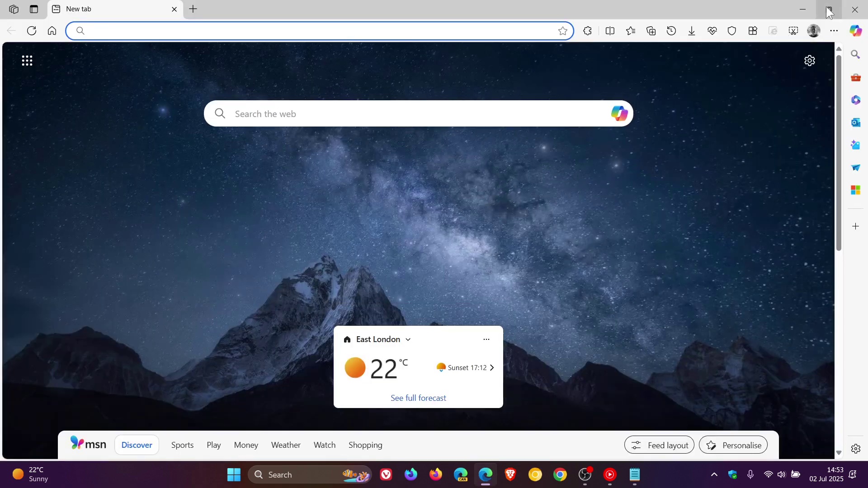
left_click(831, 8)
mouse_move(579, 44)
left_mouse_down()
mouse_move(693, 126)
mouse_move(592, 45)
left_mouse_up()
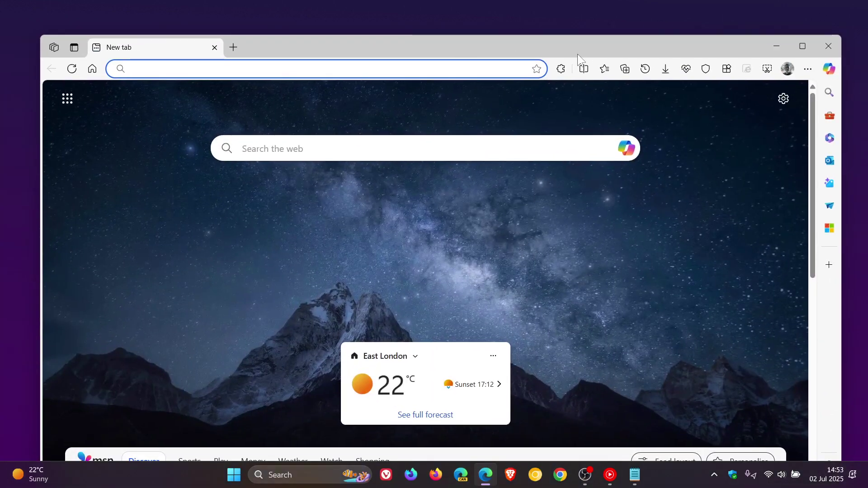
left_click(804, 46)
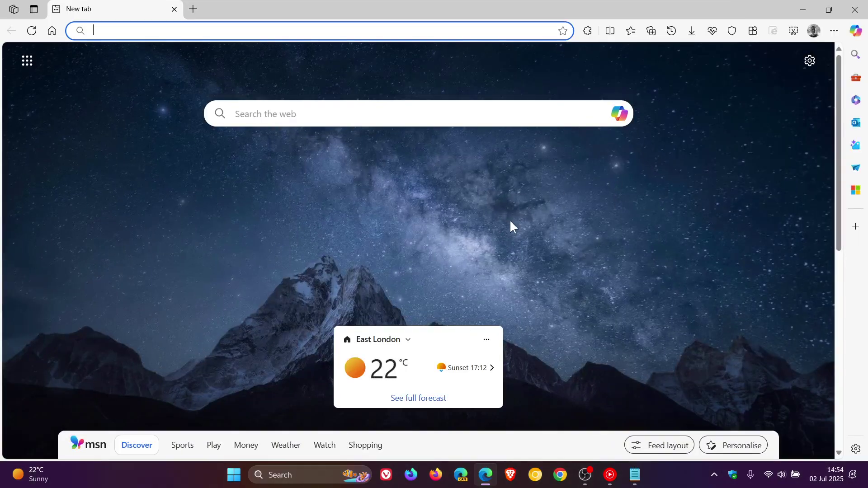